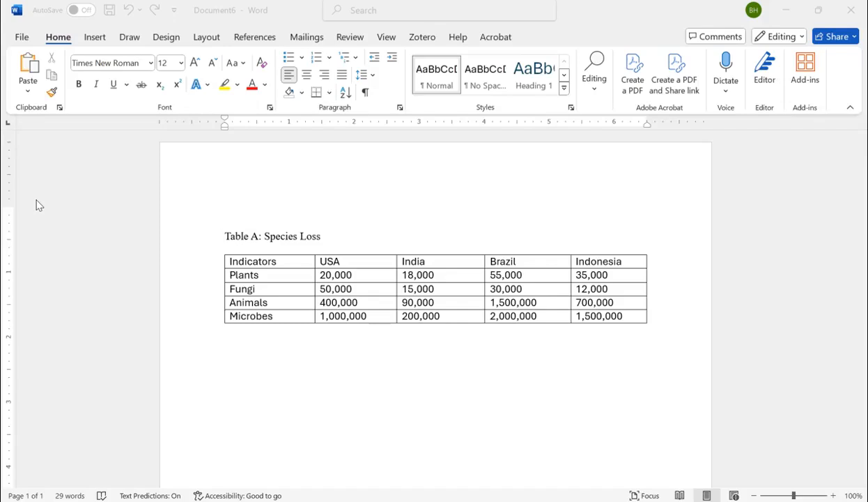
Select the whole species loss table and open its current table style for modification.
click(306, 282)
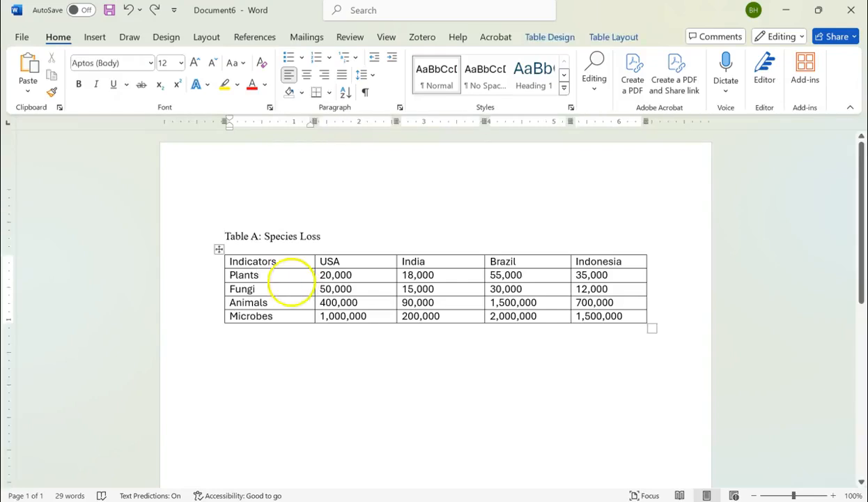
click(219, 251)
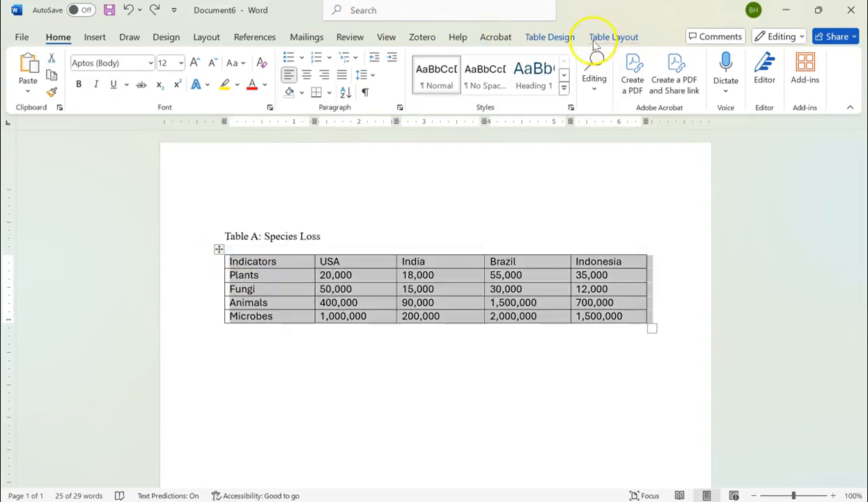
click(549, 37)
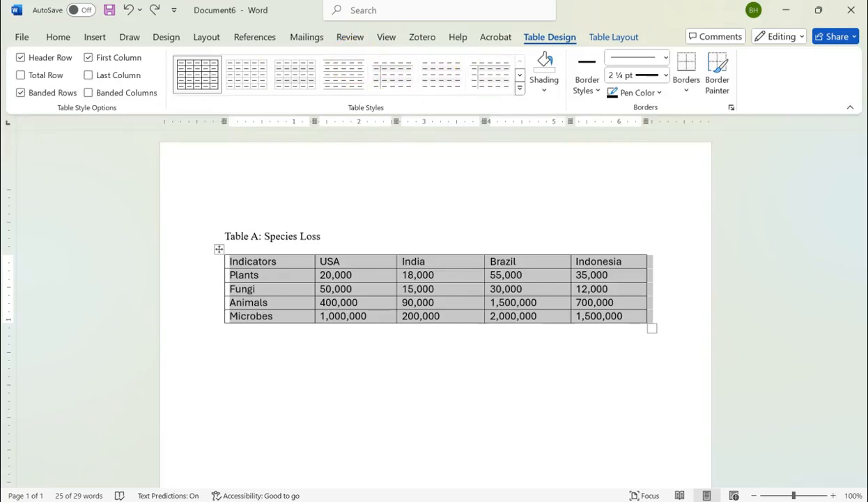
click(519, 91)
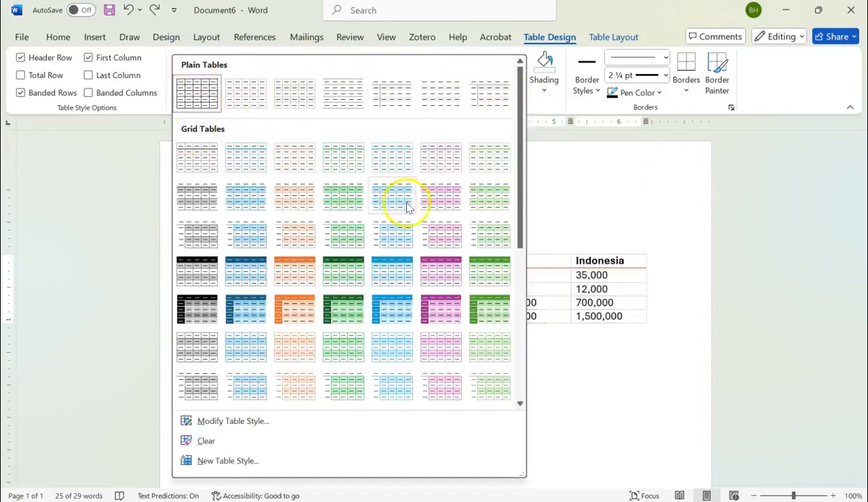
scroll(408, 207, down, 5)
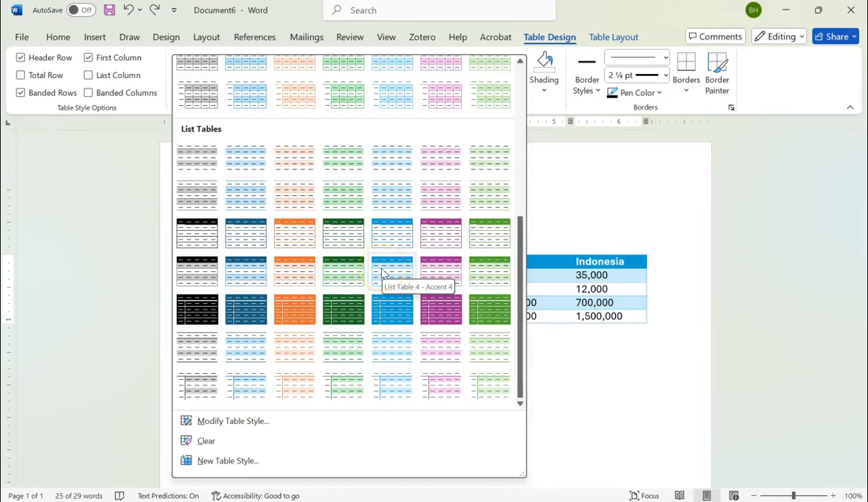
click(252, 425)
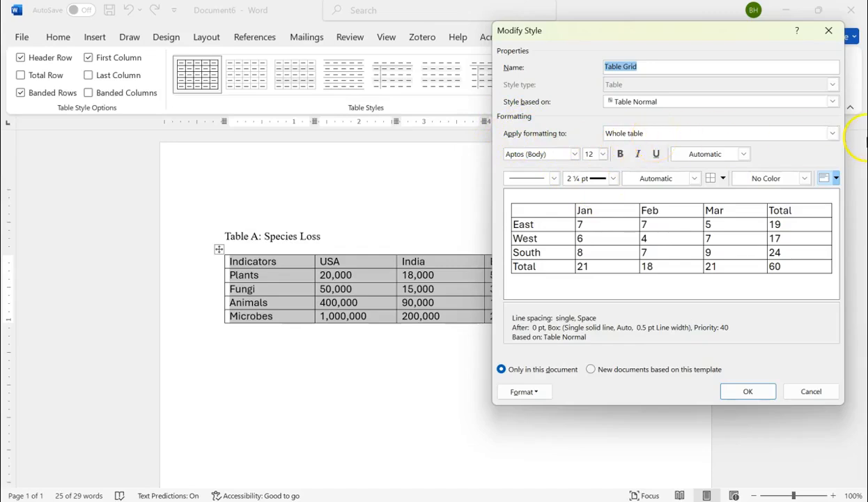
Set the style's whole-table font to Times New Roman.
click(833, 133)
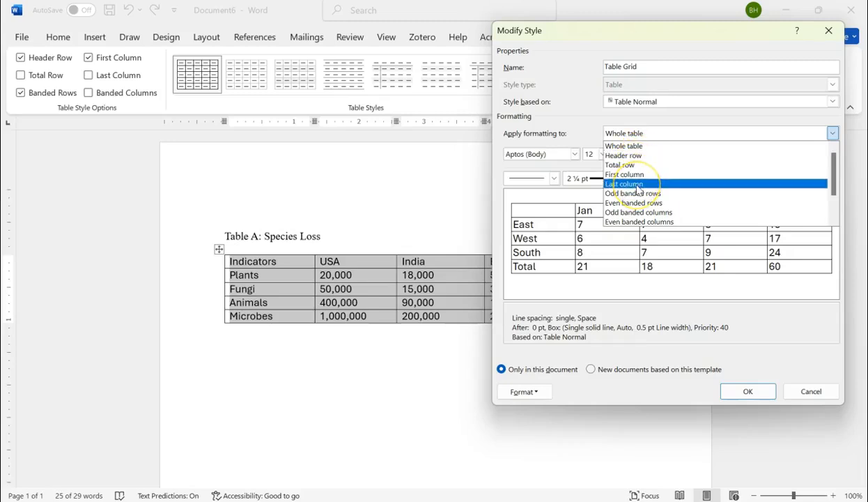
click(581, 129)
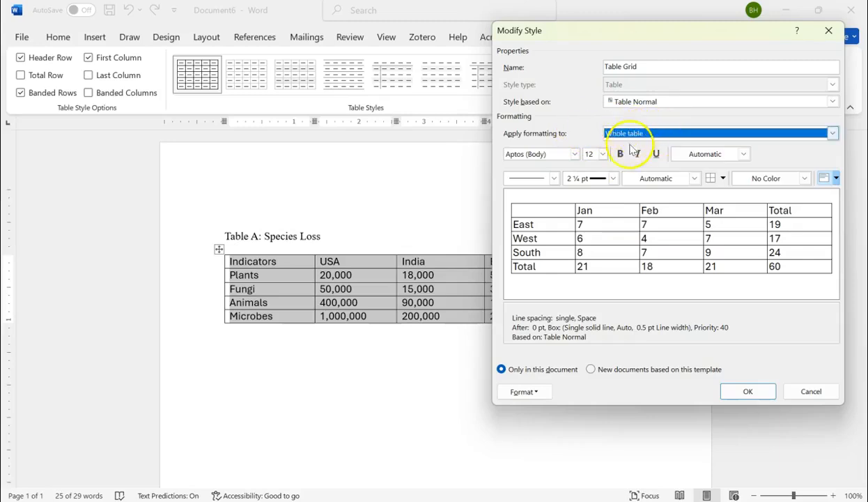
click(570, 154)
click(574, 154)
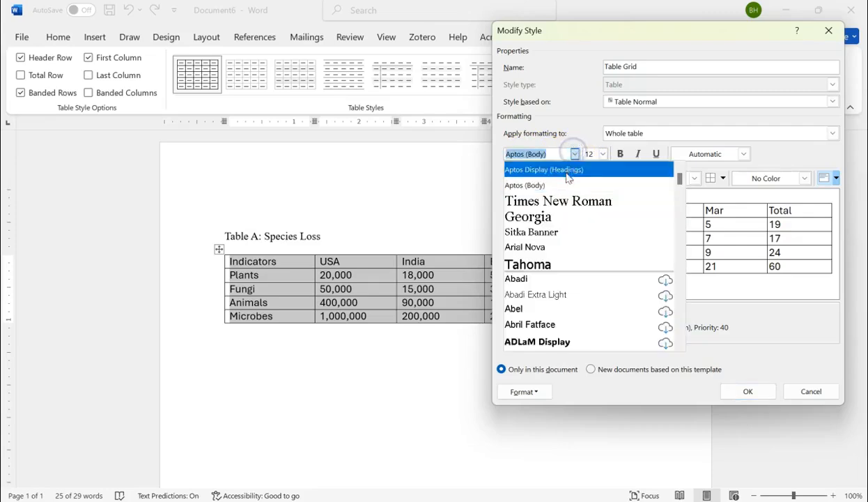
click(561, 201)
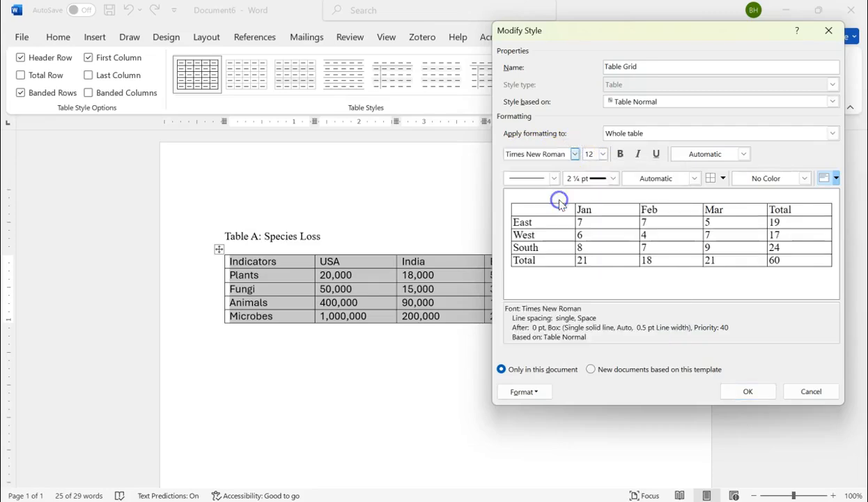
Examine the whole table's font size, font color, and border line style, weight and color options.
click(591, 155)
click(744, 154)
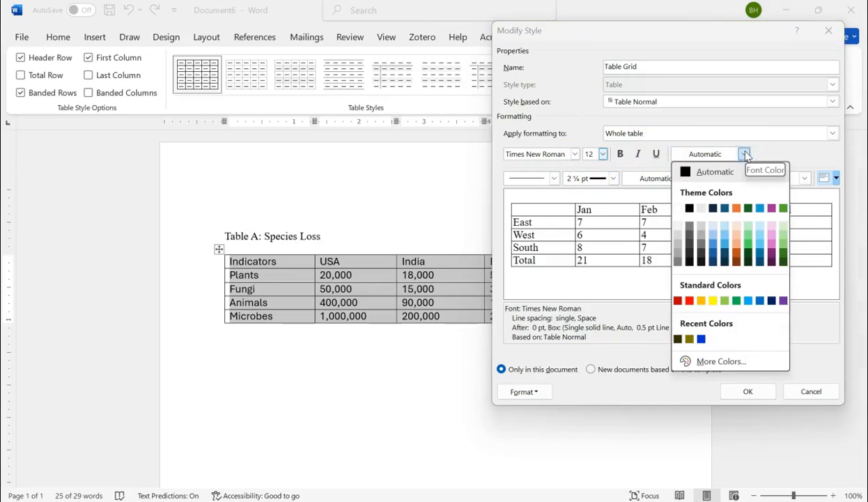
click(745, 154)
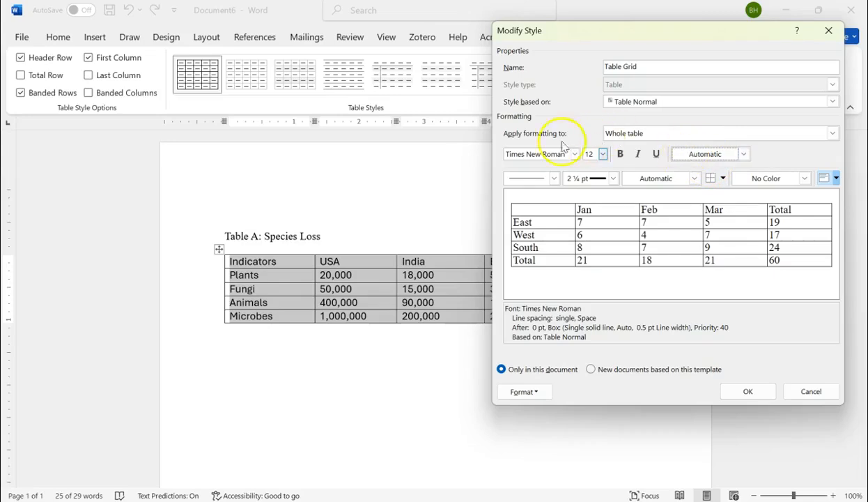
click(554, 178)
click(554, 179)
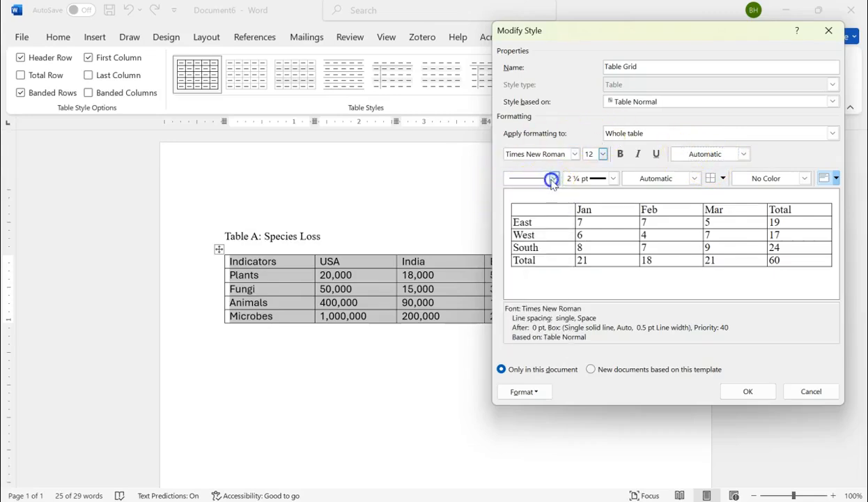
click(611, 178)
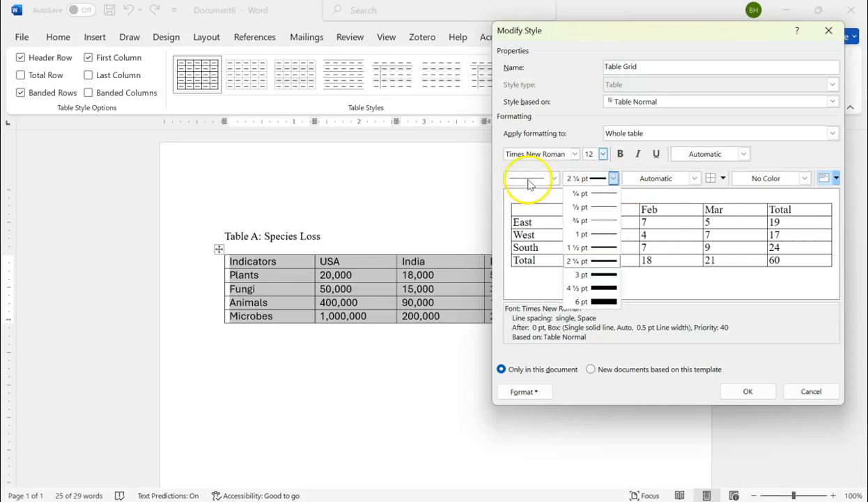
click(694, 178)
click(694, 178)
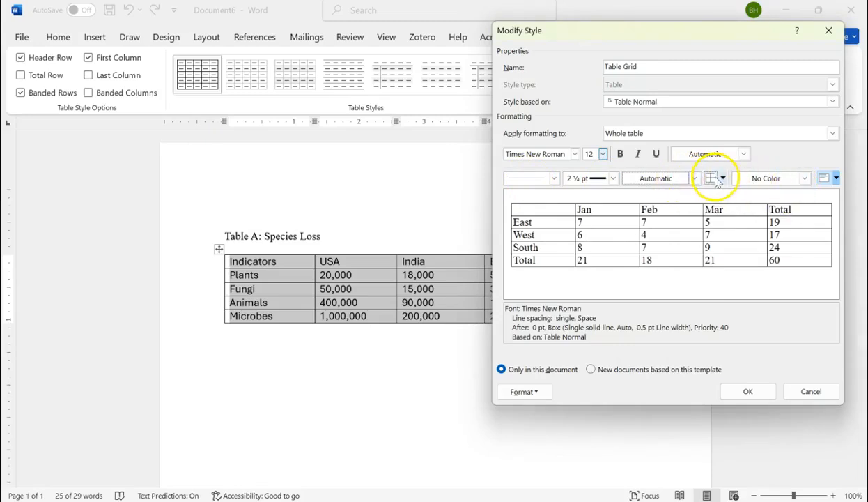
Remove all borders from the whole table in the style using No Border.
click(719, 180)
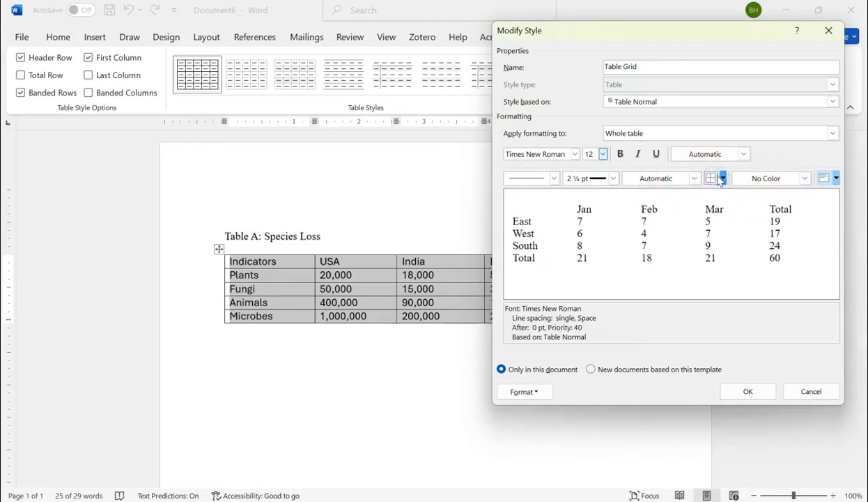
click(719, 179)
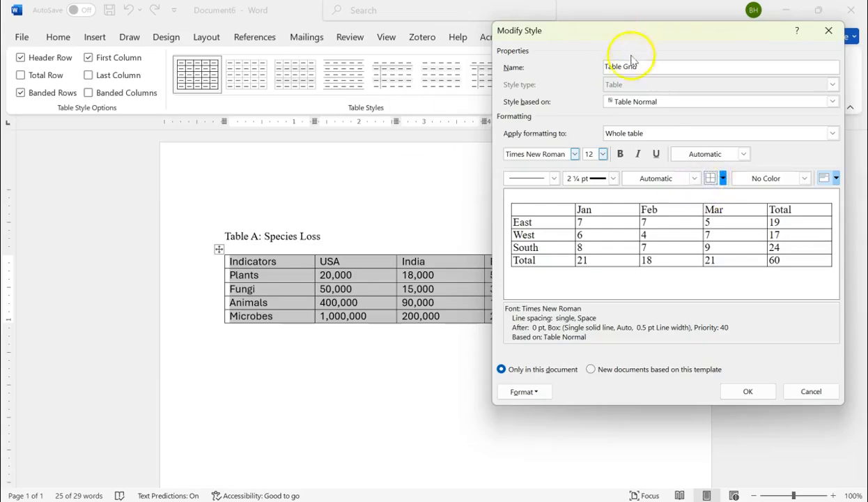
click(722, 179)
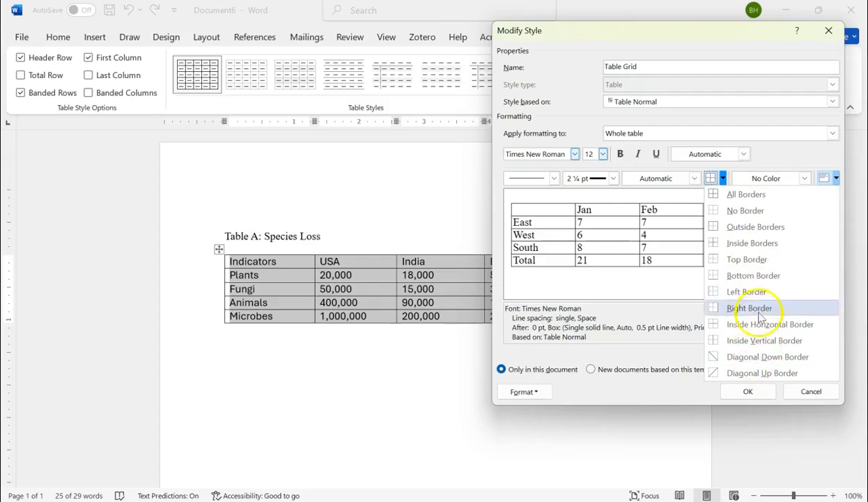
click(764, 217)
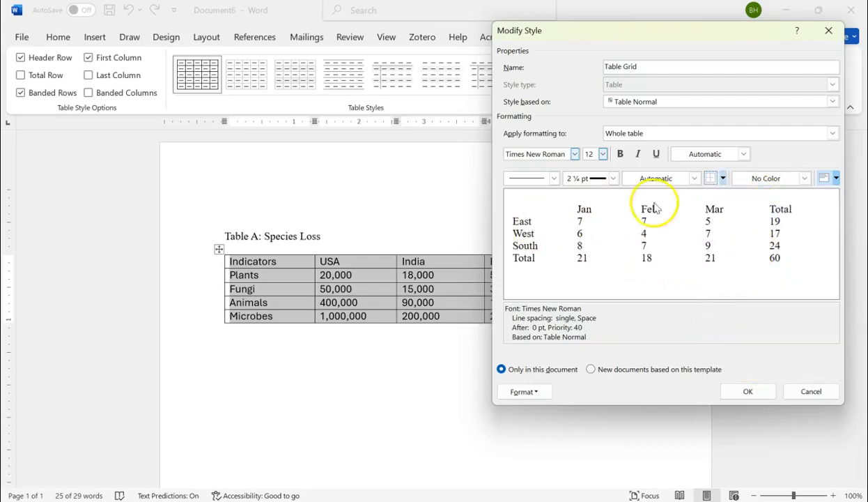
click(723, 179)
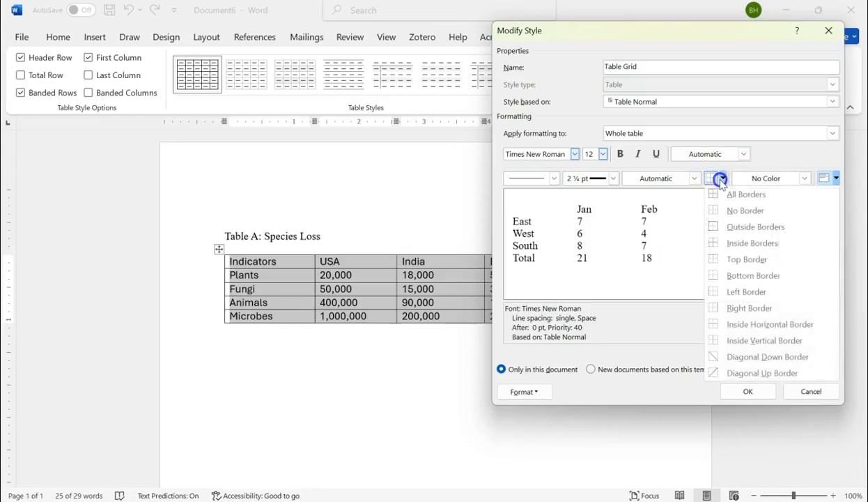
click(740, 258)
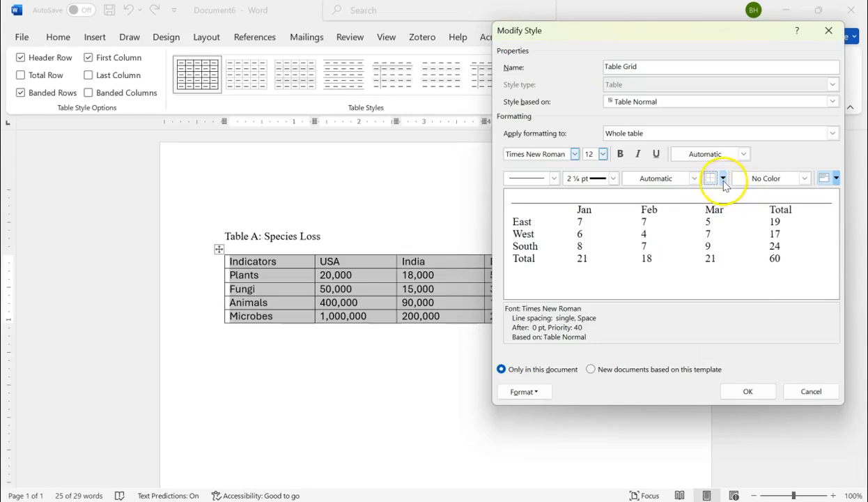
click(724, 180)
click(723, 259)
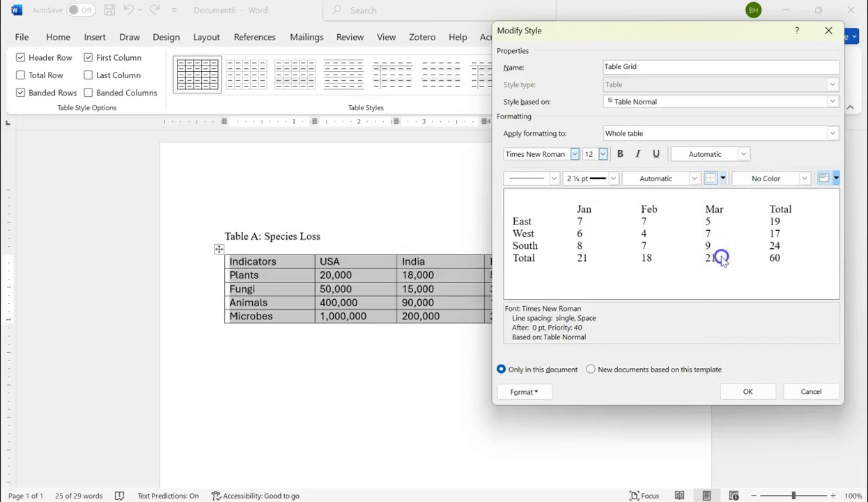
Add a bottom border and a top border to the whole table in the style.
click(723, 179)
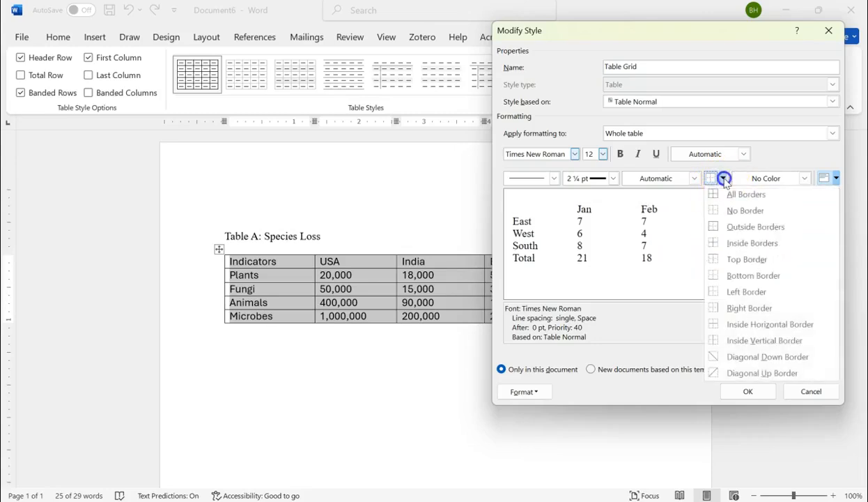
click(724, 275)
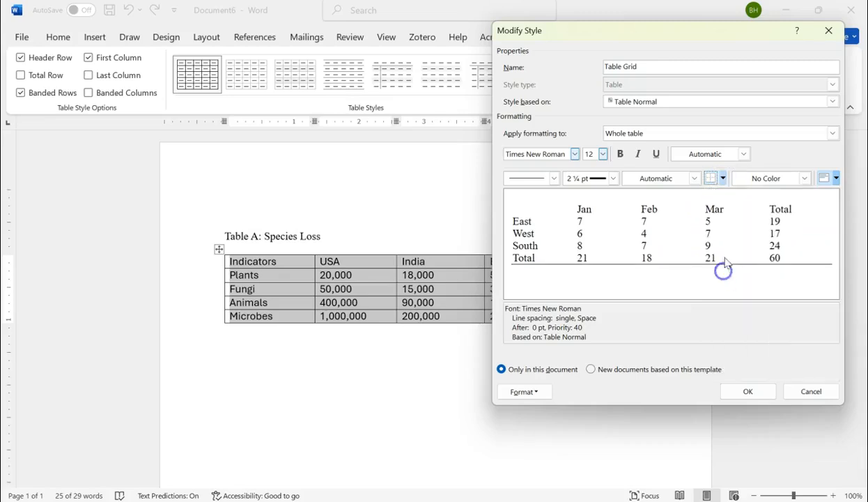
click(722, 178)
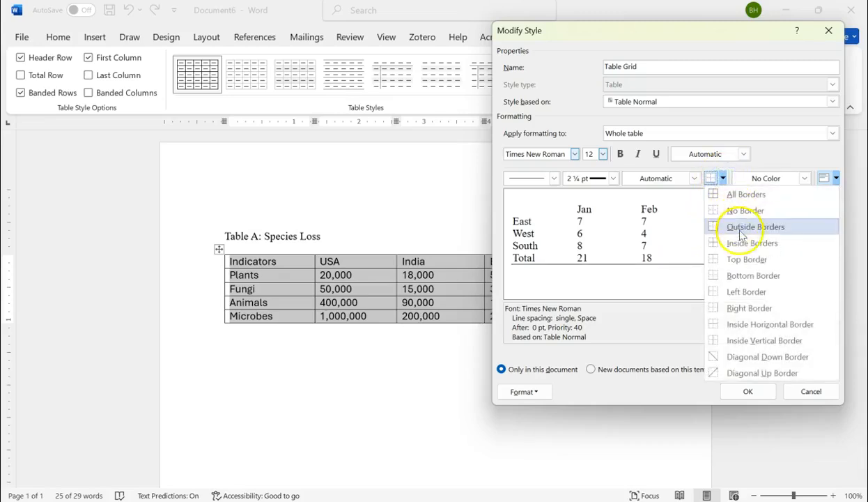
click(742, 259)
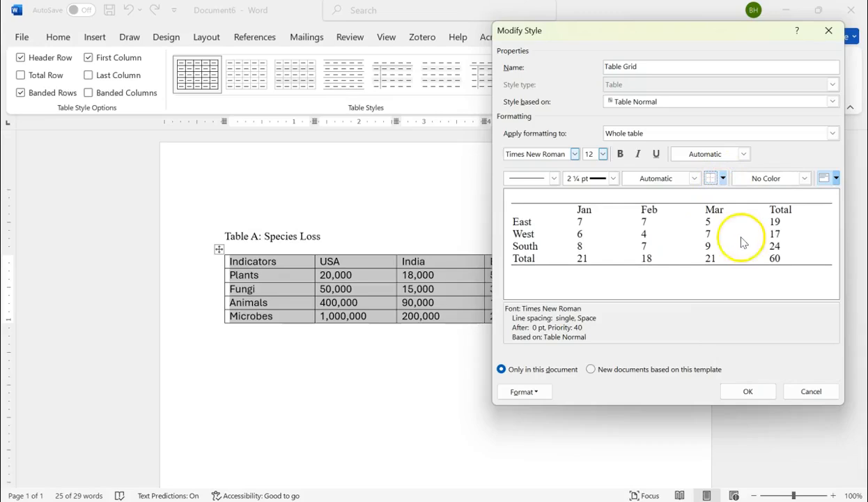
click(723, 179)
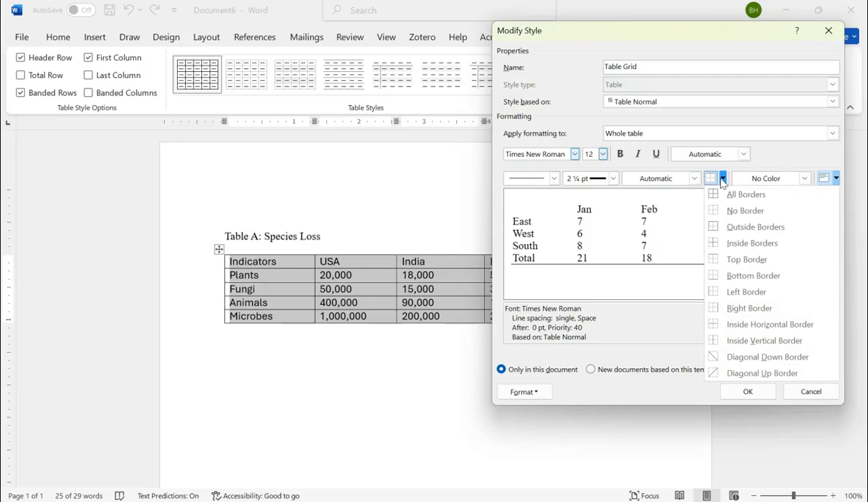
click(722, 179)
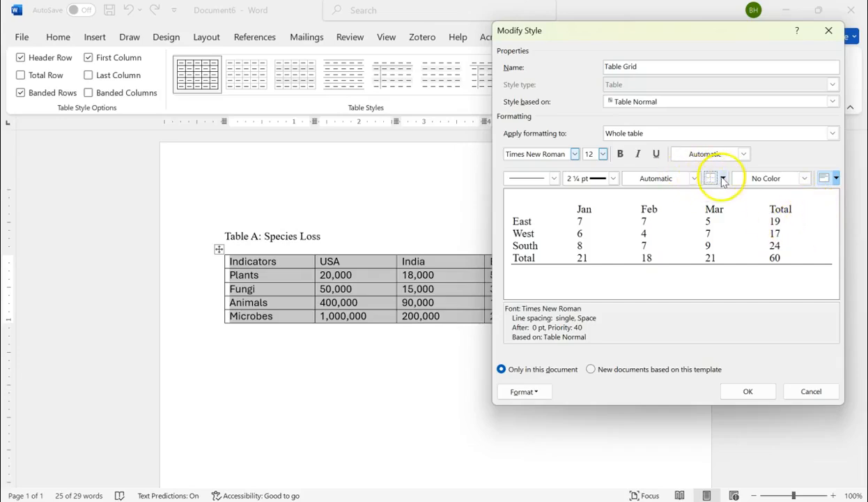
click(722, 179)
click(729, 261)
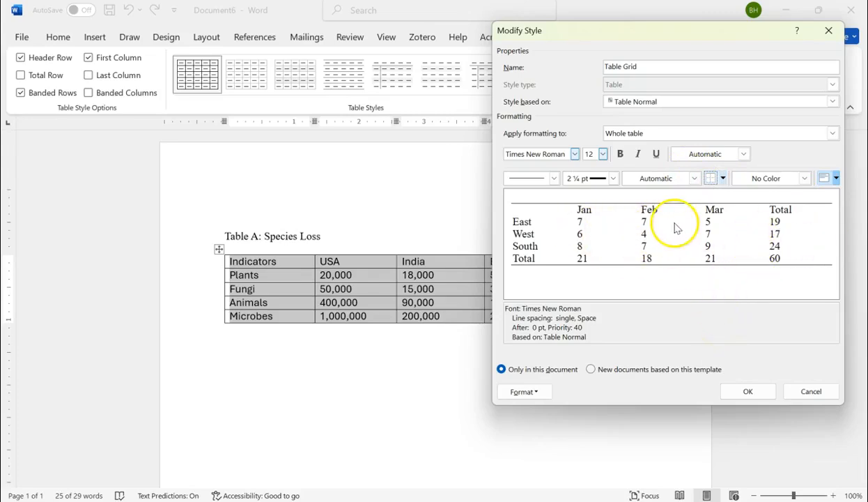
Set the whole table's alignment to Align Center and make the style's header row bold.
click(836, 178)
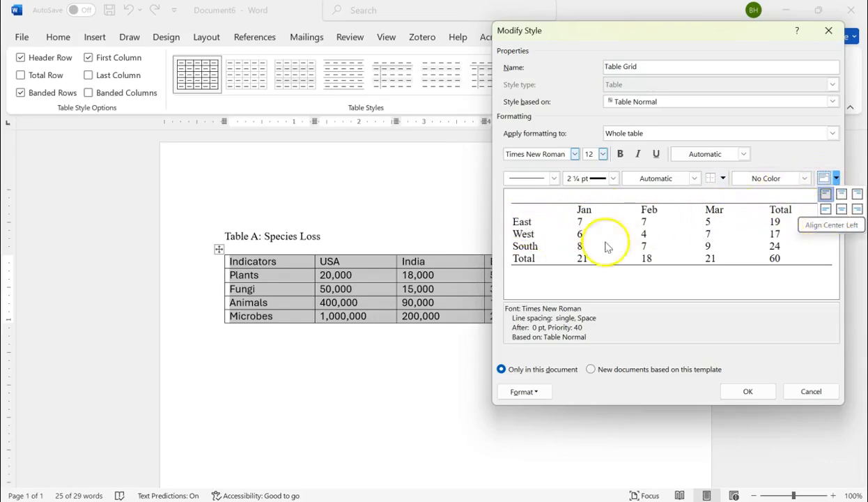
click(842, 213)
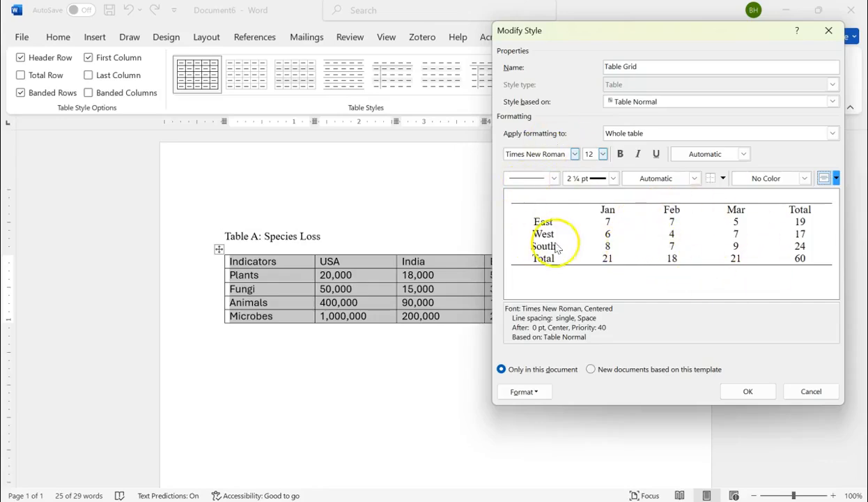
click(834, 133)
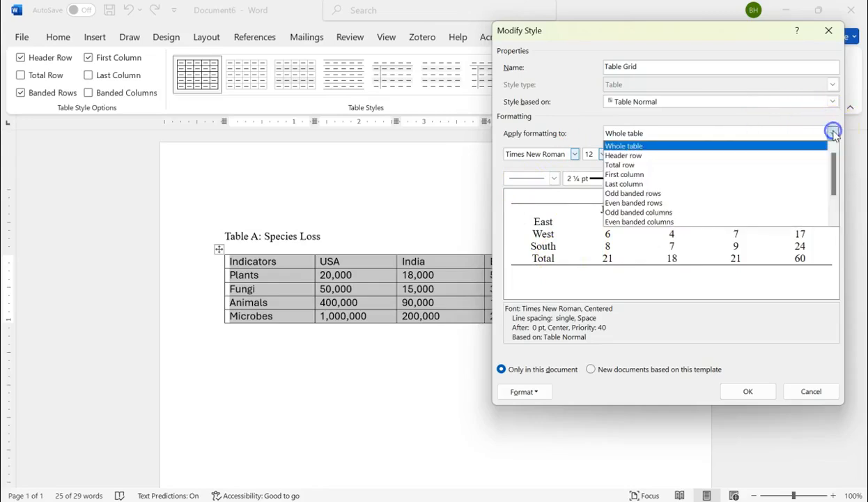
click(627, 155)
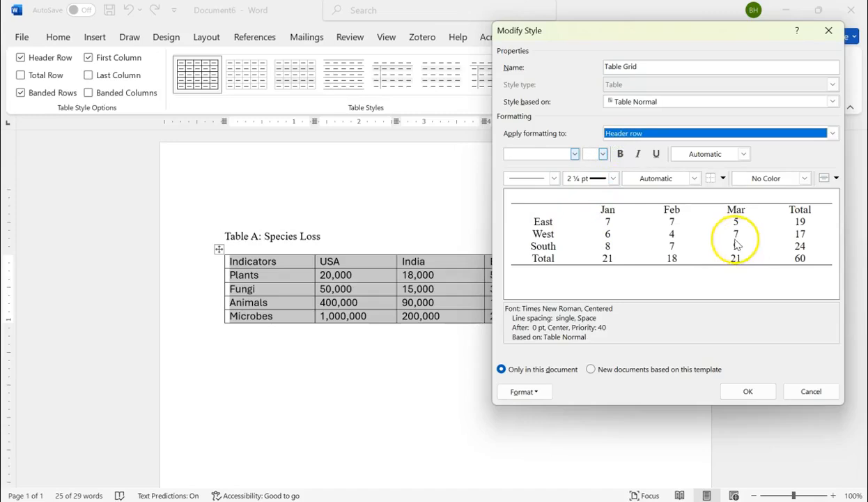
click(620, 154)
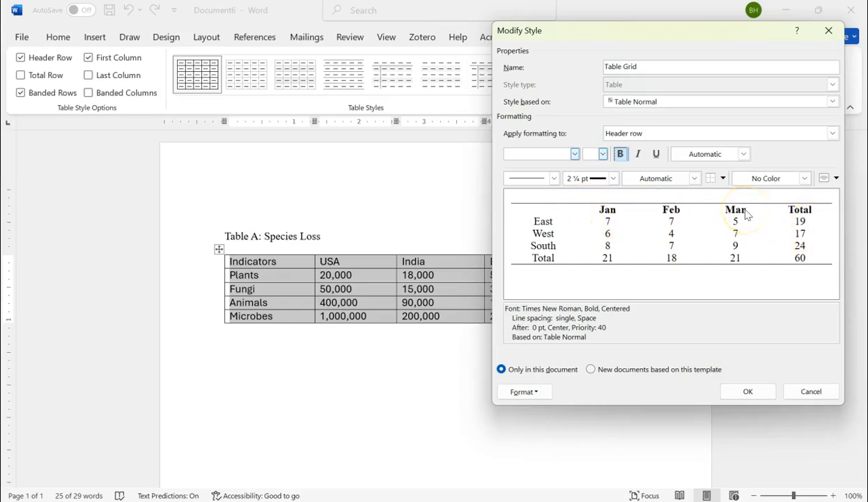
Try a dark blue Text 2 fill on the style's header row, and reset the fill to No Color.
click(805, 180)
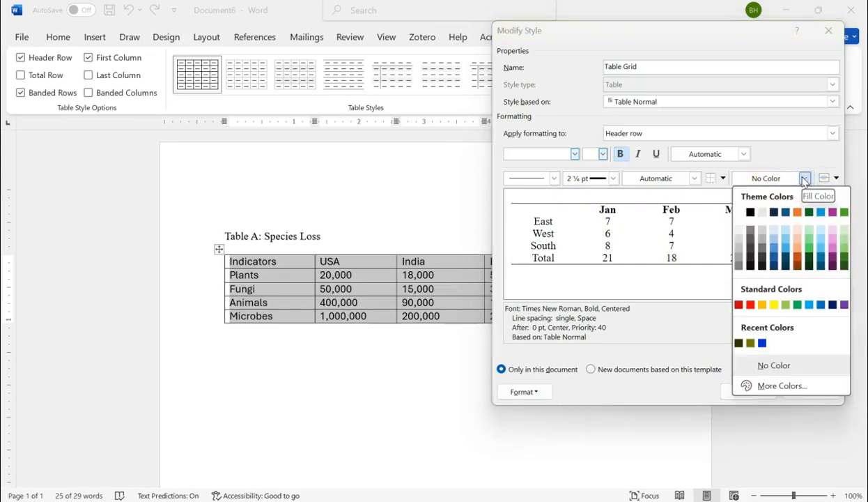
click(772, 259)
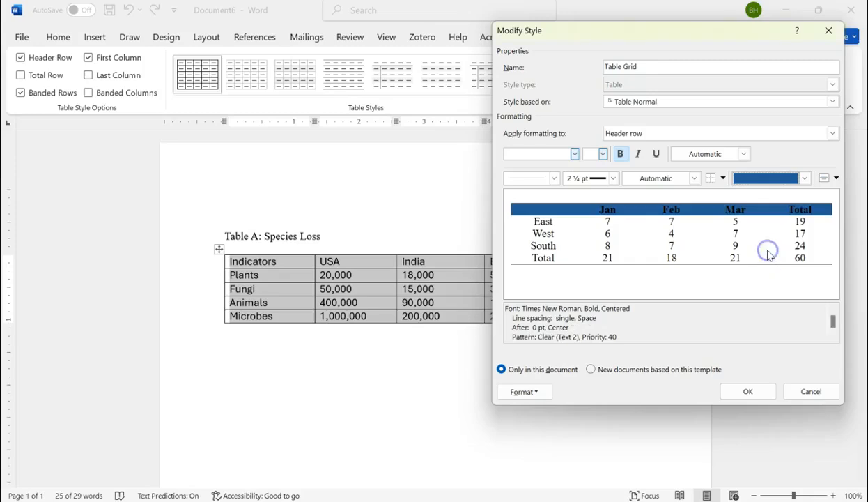
click(804, 180)
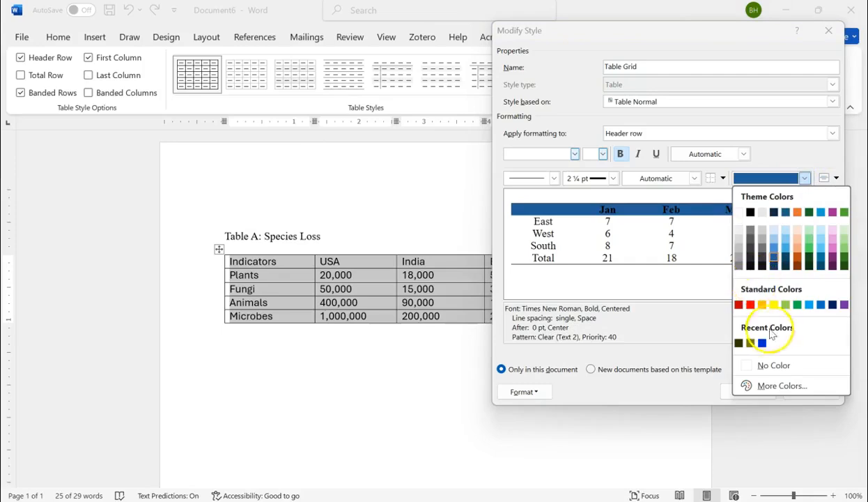
click(771, 365)
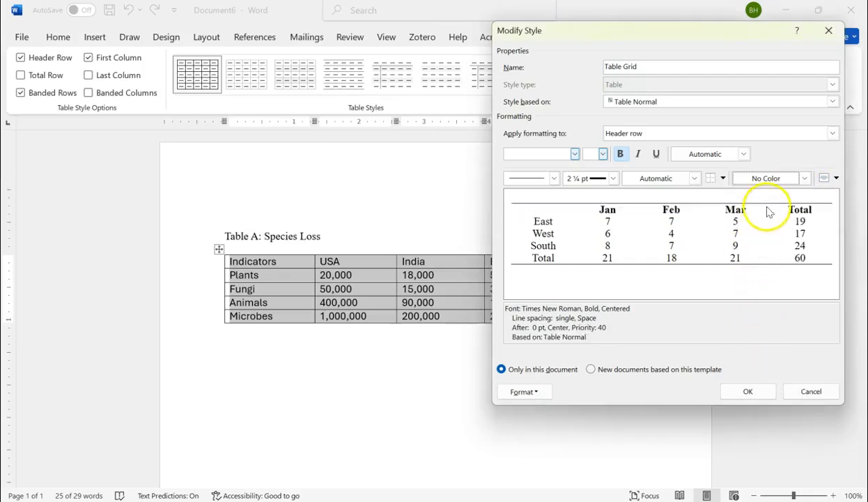
Set the style's header row font color to a dark blue Text 2 theme shade and apply the modified style to the table.
click(744, 154)
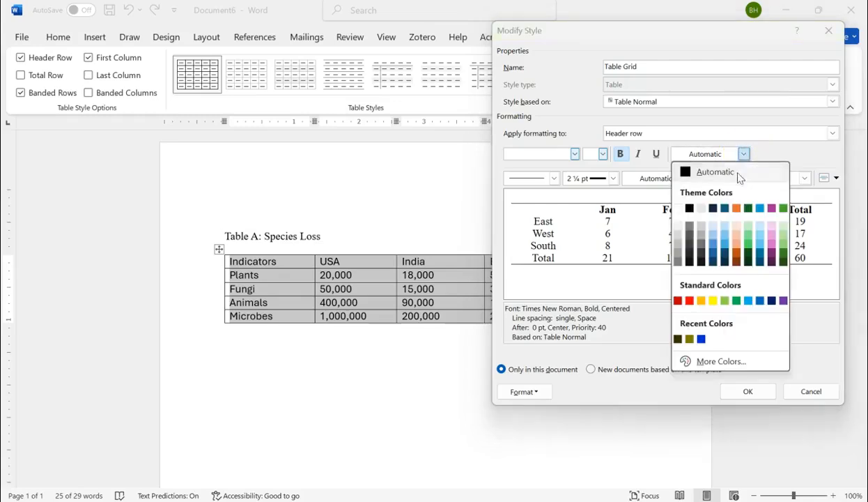
click(712, 255)
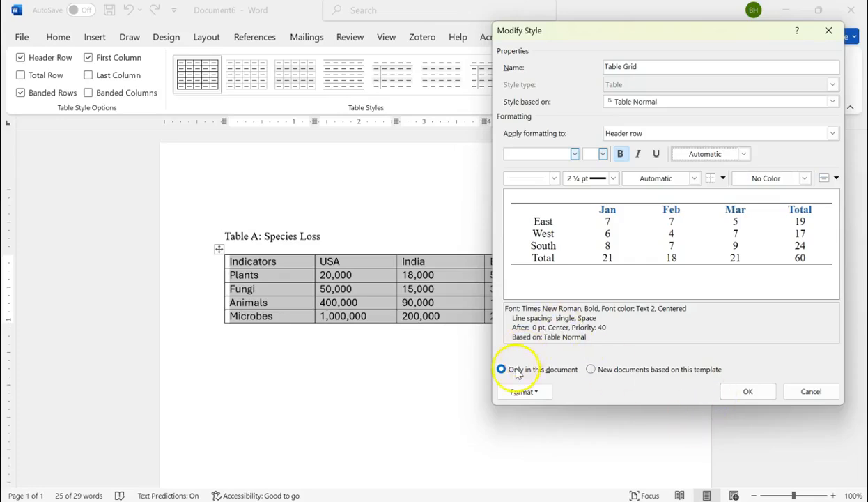
click(751, 391)
click(496, 344)
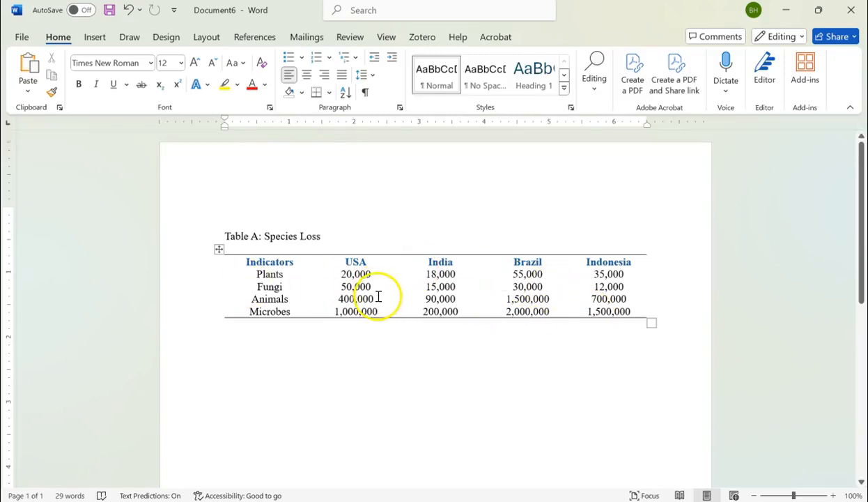
mouse_move(398, 248)
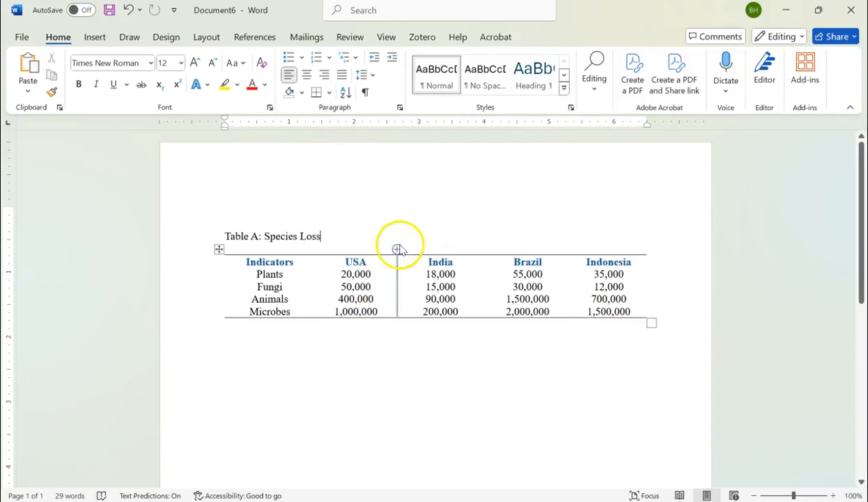